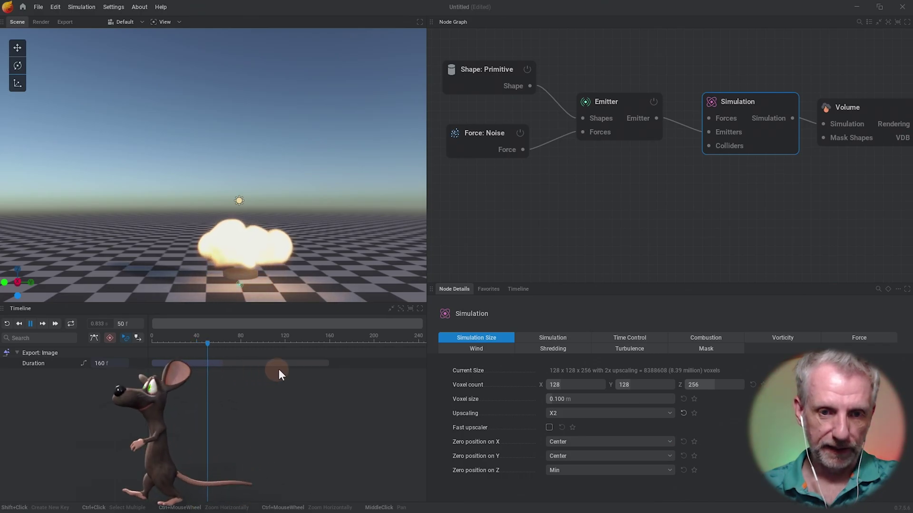
Step: Play the puff simulation, scrub to the smoke stage near frame 109, and pause at frame 60
{"action": "key", "text": "space"}
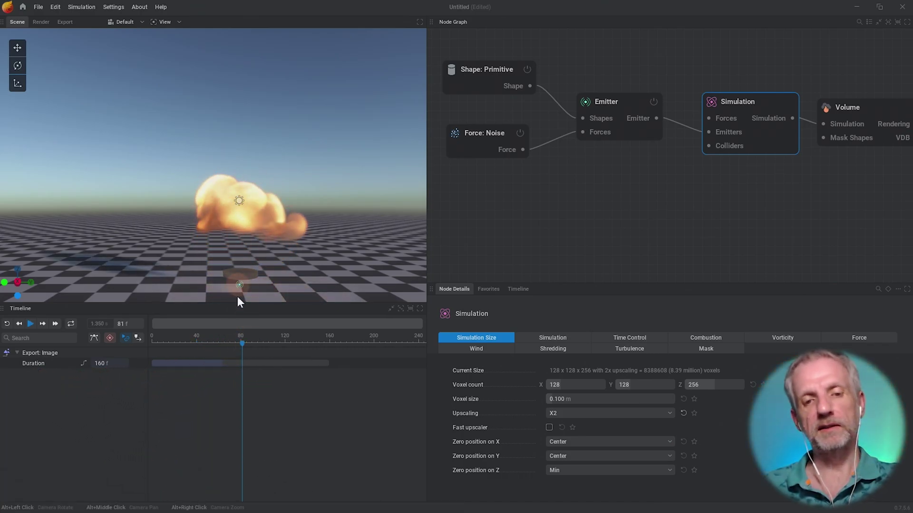
{"action": "key", "text": "space"}
{"action": "left_click", "coordinate": [258, 323]}
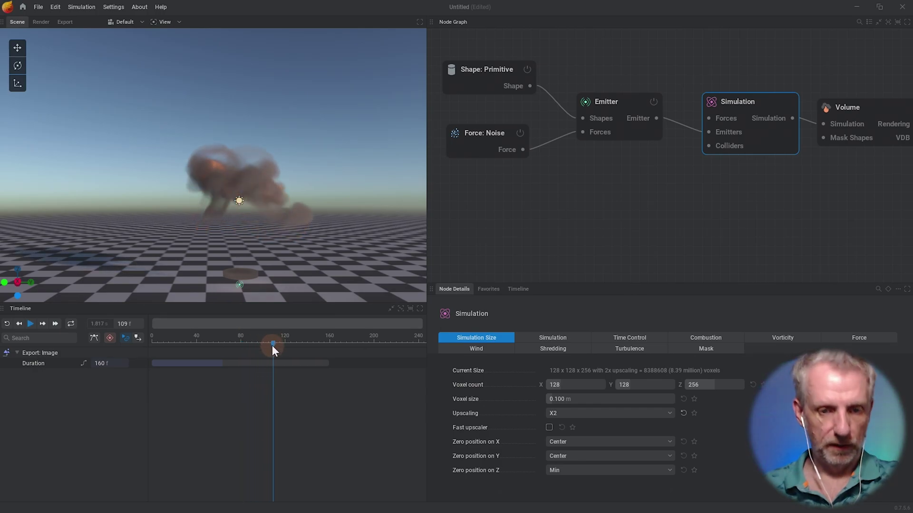
{"action": "key", "text": "space"}
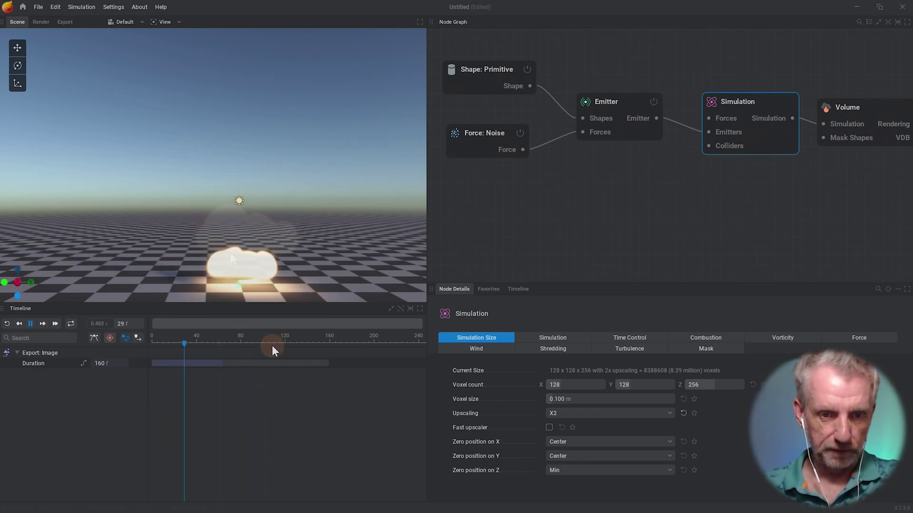
{"action": "key", "text": "space"}
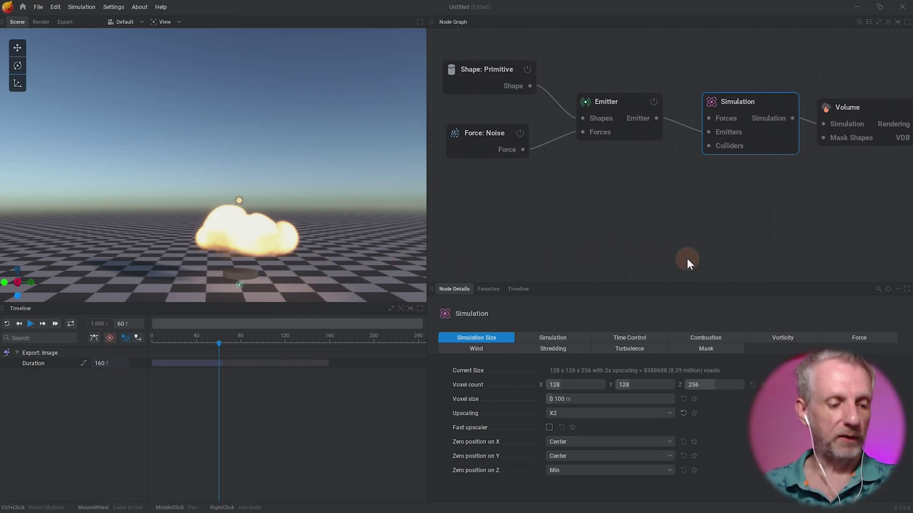
Step: Pan the node graph over to the Volume node and inspect its settings
{"action": "scroll", "coordinate": [686, 258], "scroll_direction": "up", "scroll_amount": 2}
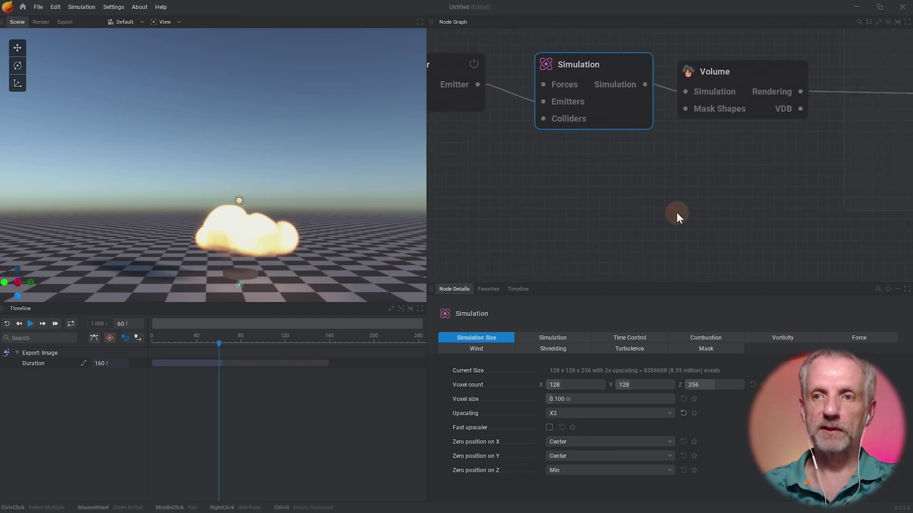
{"action": "middle_click_drag", "start_coordinate": [677, 212], "coordinate": [536, 230]}
{"action": "scroll", "coordinate": [638, 116], "scroll_direction": "up", "scroll_amount": 1}
{"action": "left_click", "coordinate": [612, 68]}
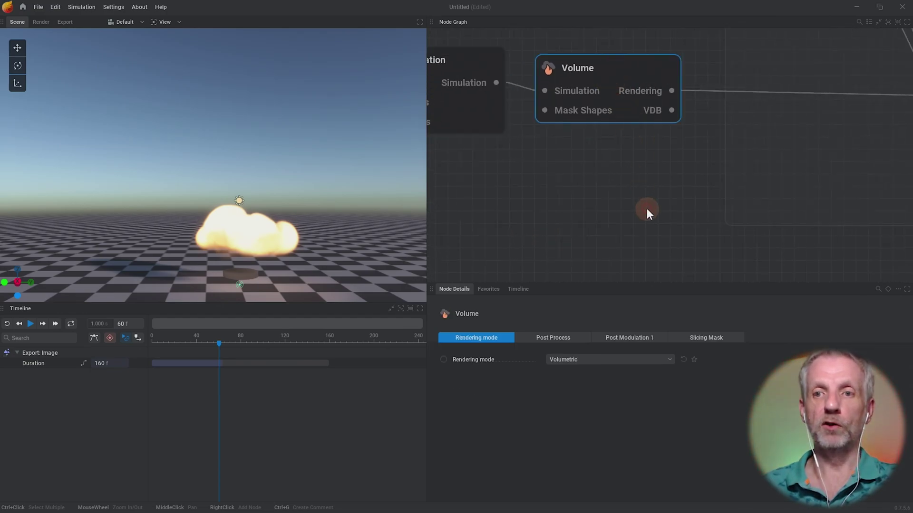
{"action": "scroll", "coordinate": [600, 229], "scroll_direction": "down", "scroll_amount": 4}
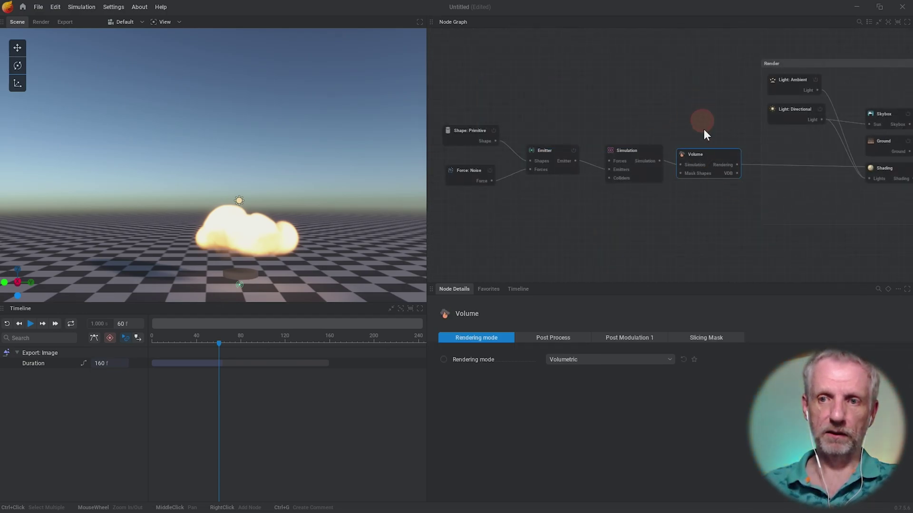
Step: Box-select the Shape, Noise, Emitter, Simulation and Volume nodes and shift them left
{"action": "left_click_drag", "start_coordinate": [698, 103], "coordinate": [440, 220]}
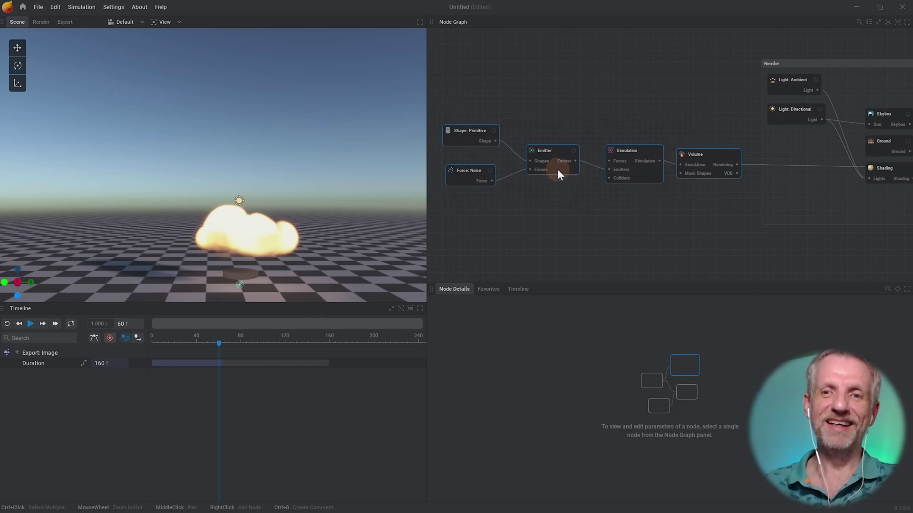
{"action": "left_click_drag", "start_coordinate": [557, 169], "coordinate": [455, 164]}
{"action": "scroll", "coordinate": [585, 230], "scroll_direction": "up", "scroll_amount": 2}
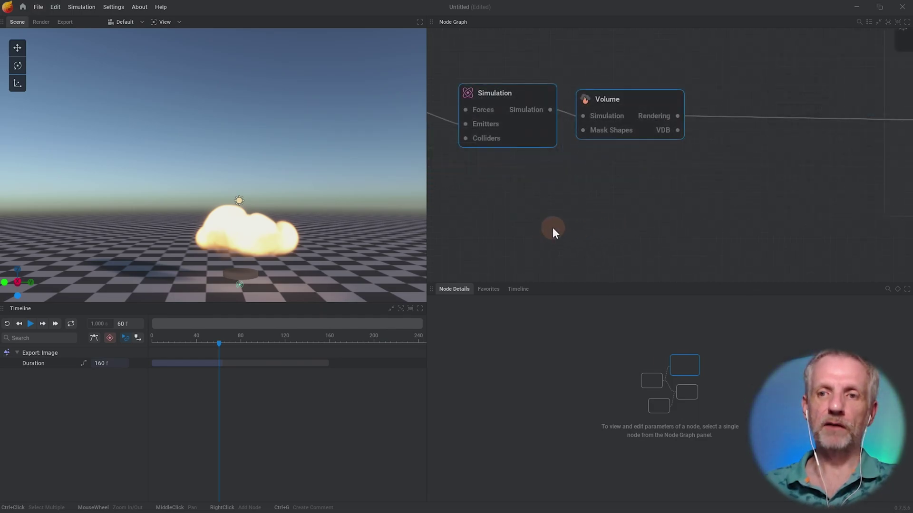
{"action": "middle_click_drag", "start_coordinate": [552, 227], "coordinate": [515, 239]}
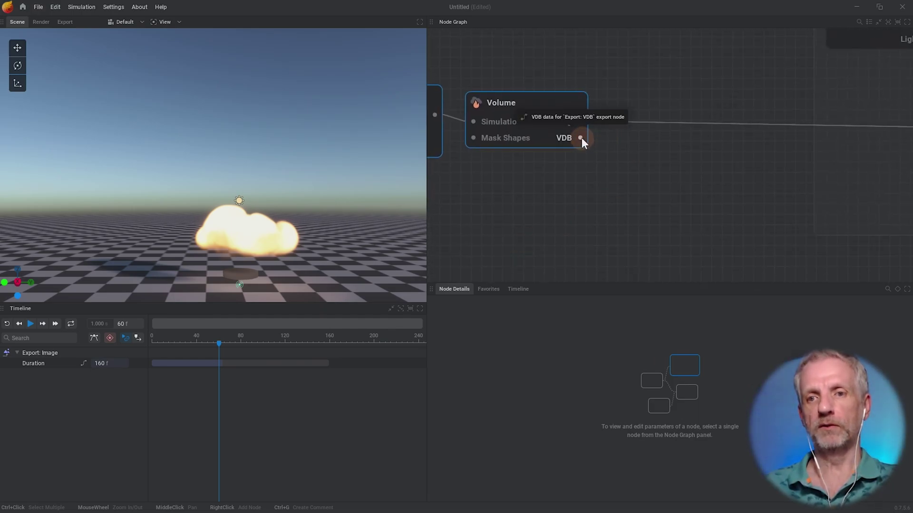
Step: Drag a wire from the Volume node's VDB output and create an Export: VDB node on it
{"action": "left_click_drag", "start_coordinate": [581, 138], "coordinate": [624, 187]}
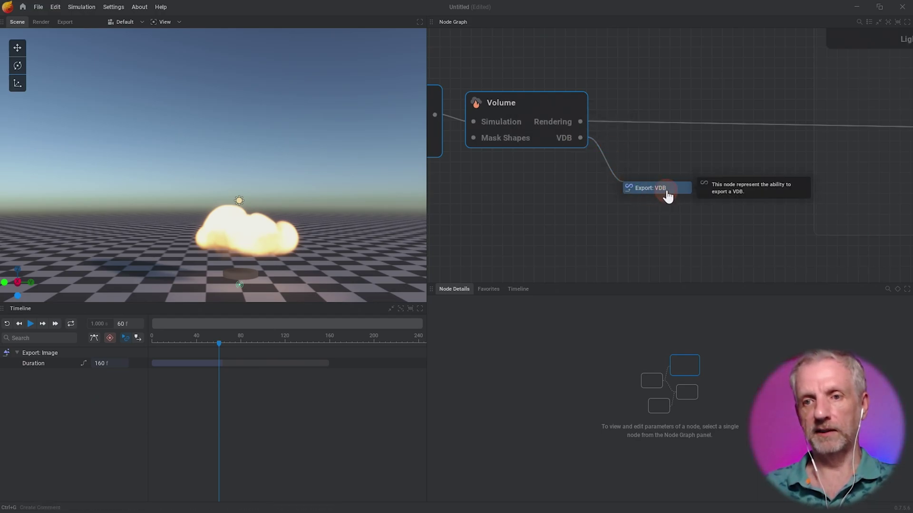
{"action": "left_click", "coordinate": [670, 190]}
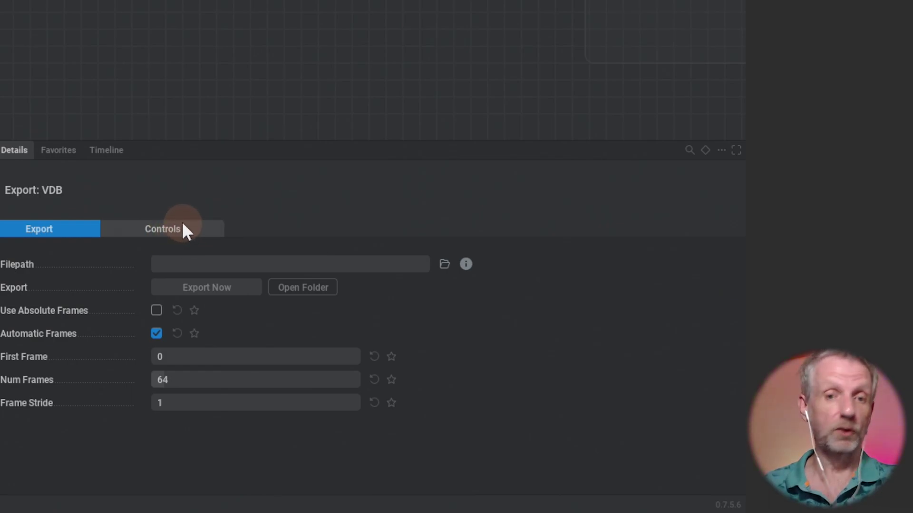
Step: Open the Filepath browser and navigate to the Desktop's Volumetrics folder
{"action": "left_click", "coordinate": [444, 264]}
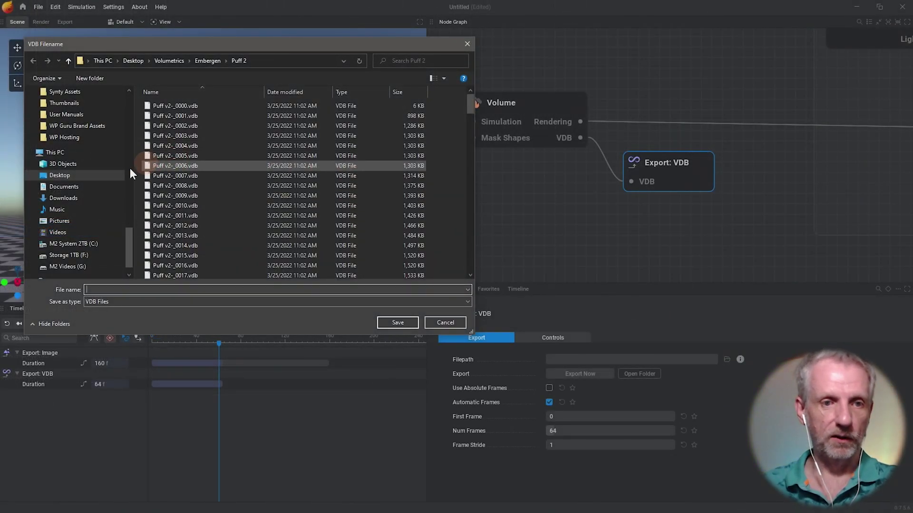
{"action": "left_click", "coordinate": [170, 60]}
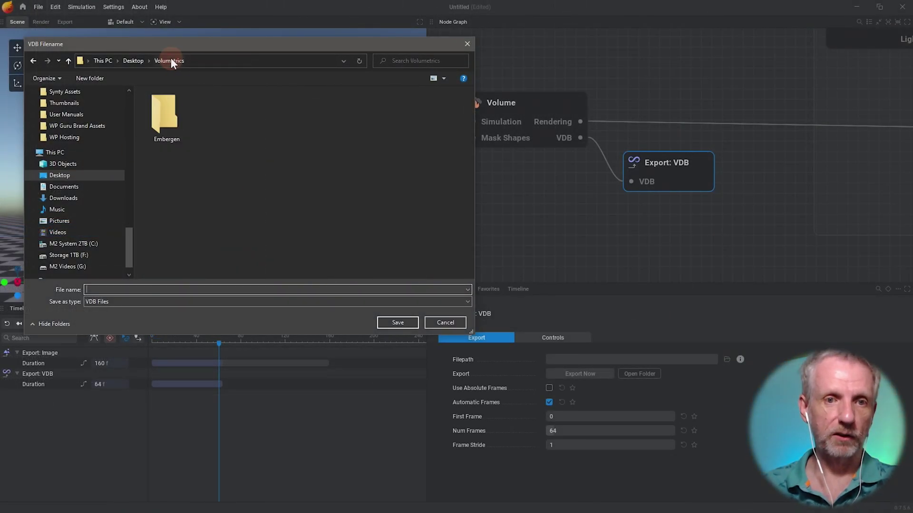
{"action": "double_click", "coordinate": [170, 114]}
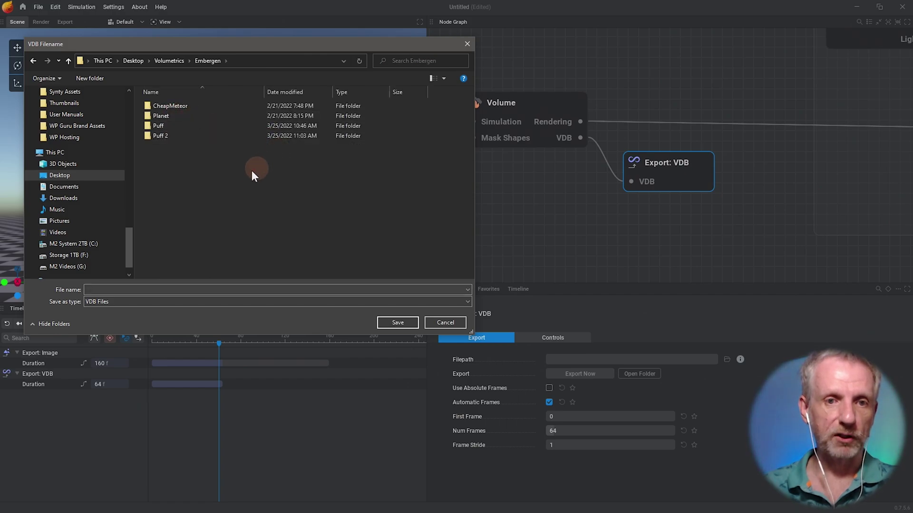
{"action": "key", "text": "alt+Up"}
Step: Create a Puff v1 folder in Volumetrics and save the export path as Puff v1-.vdb inside it
{"action": "right_click", "coordinate": [199, 176]}
{"action": "mouse_move", "coordinate": [166, 321]}
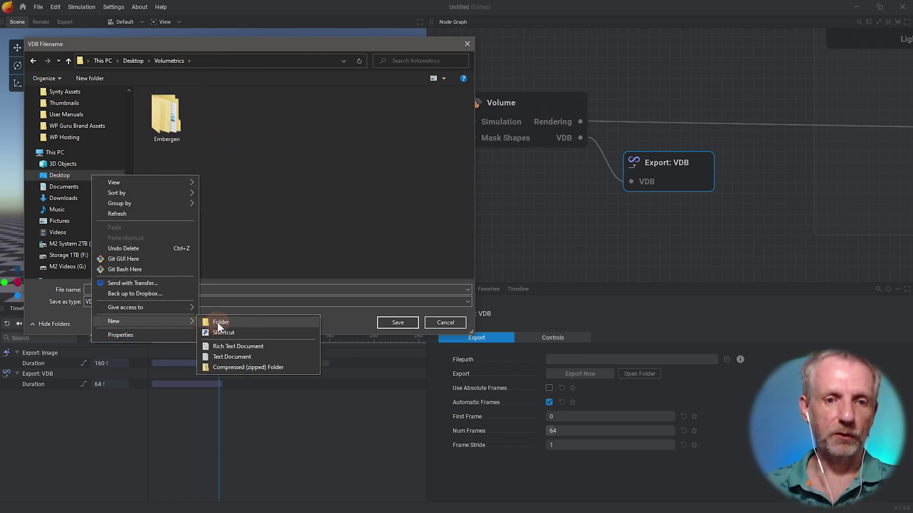
{"action": "left_click", "coordinate": [220, 322]}
{"action": "type", "text": "Puff v1"}
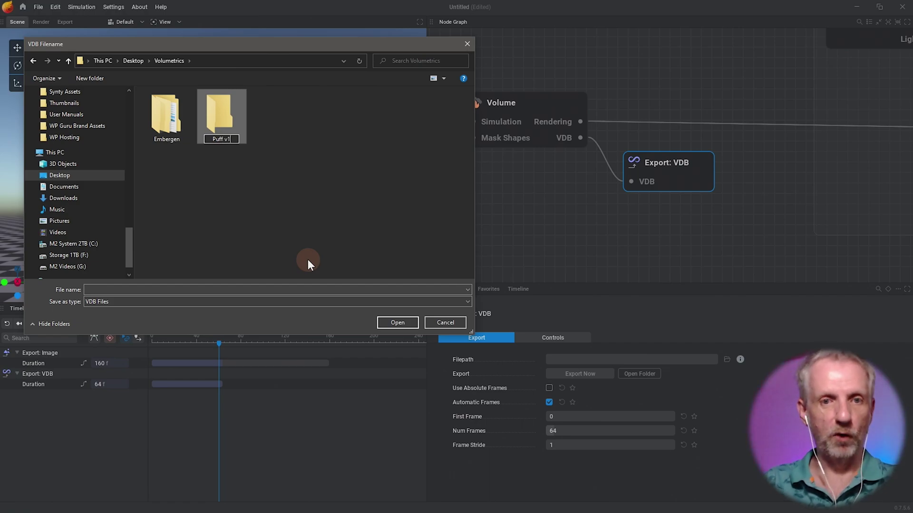
{"action": "key", "text": "Return"}
{"action": "double_click", "coordinate": [241, 122]}
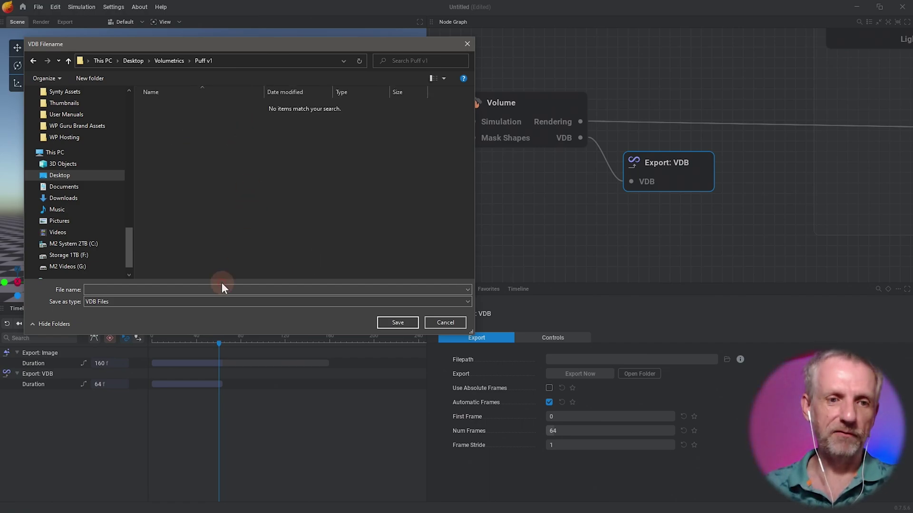
{"action": "left_click", "coordinate": [220, 288]}
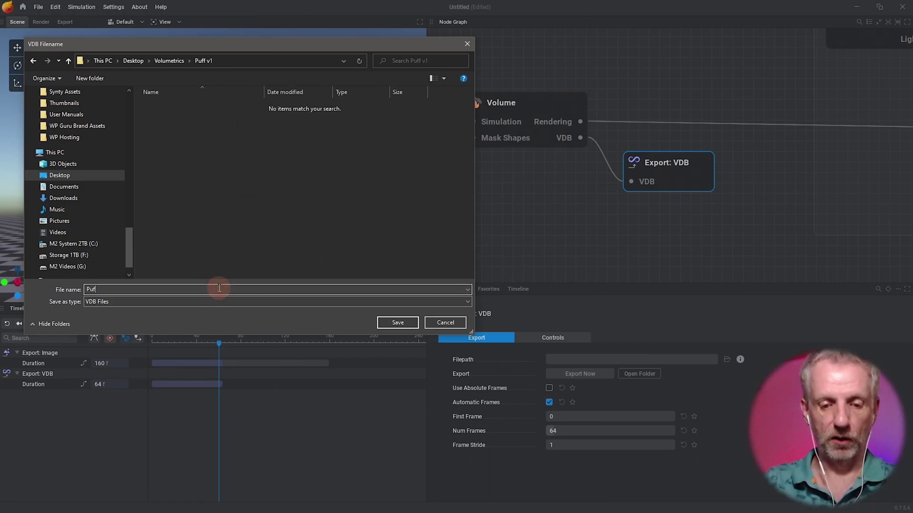
{"action": "left_click", "coordinate": [386, 325]}
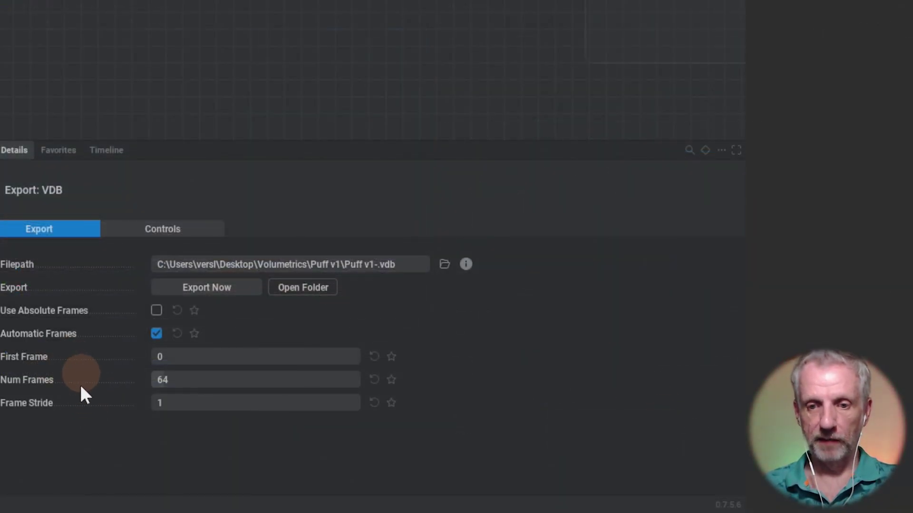
Step: Set the VDB export's First Frame to 64 and Num Frames to 1
{"action": "left_click", "coordinate": [174, 403]}
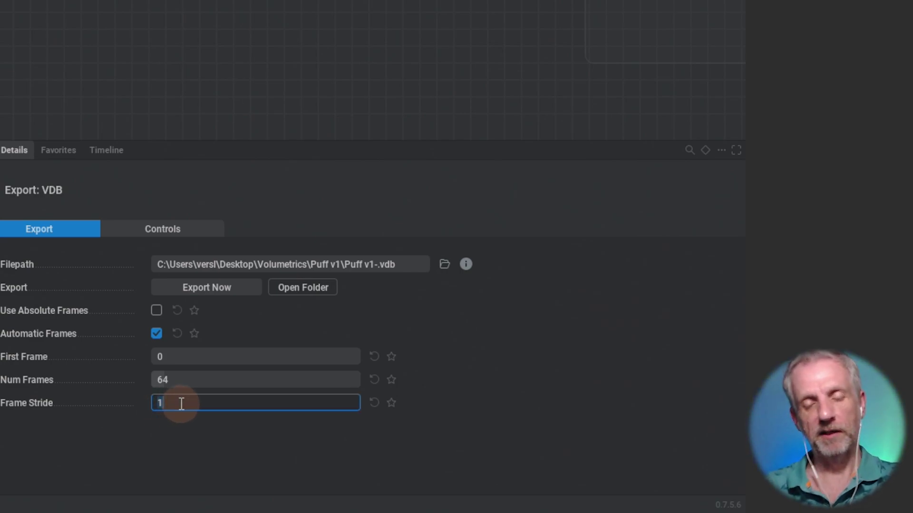
{"action": "left_click", "coordinate": [179, 356]}
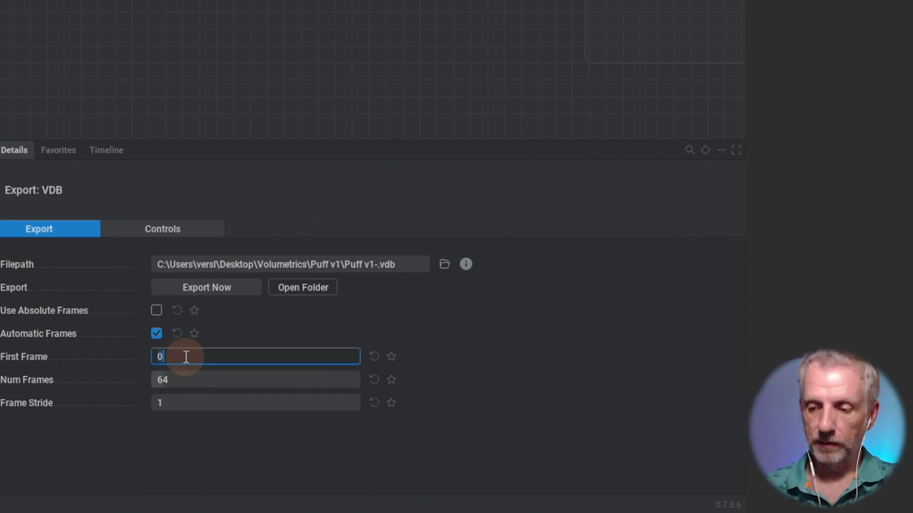
{"action": "type", "text": "64"}
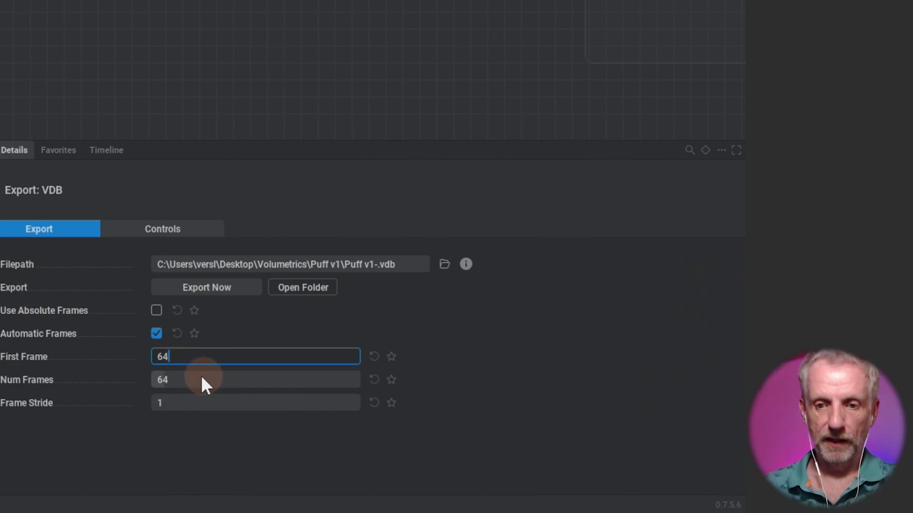
{"action": "left_click", "coordinate": [189, 381]}
{"action": "type", "text": "1"}
{"action": "key", "text": "Return"}
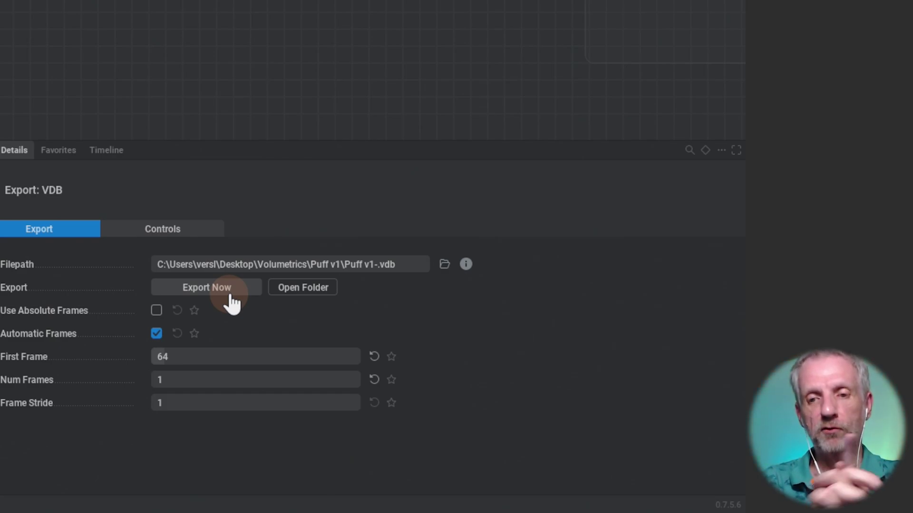
Step: In the export's Controls, set the Coordinate System to Y Up Right Handed
{"action": "left_click", "coordinate": [188, 232]}
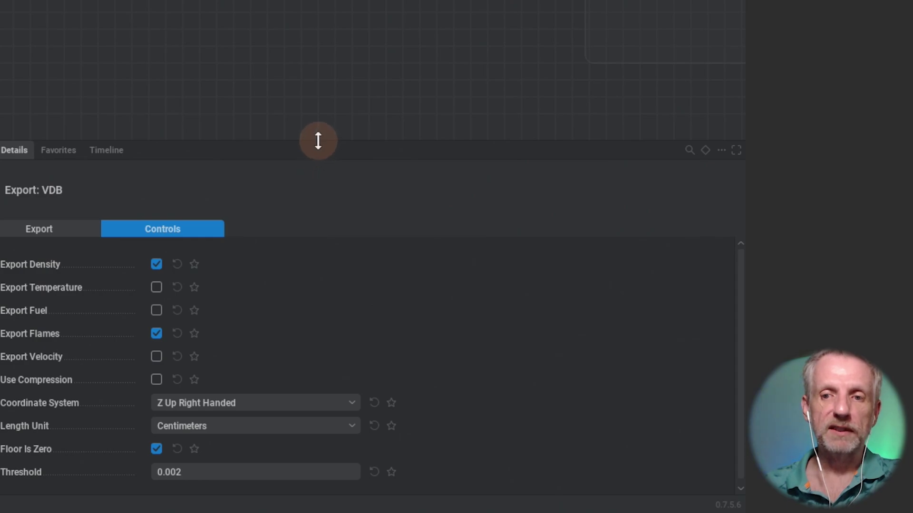
{"action": "left_click_drag", "start_coordinate": [318, 141], "coordinate": [308, 88]}
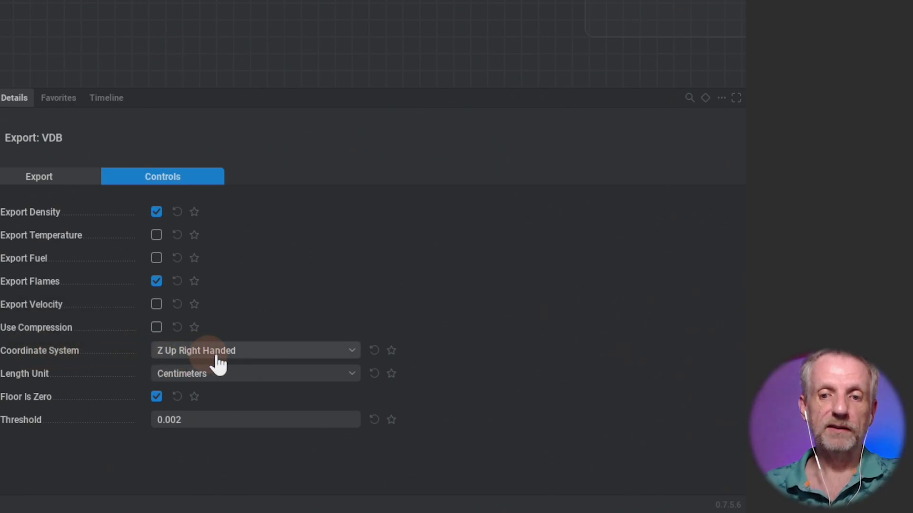
{"action": "left_click", "coordinate": [286, 356]}
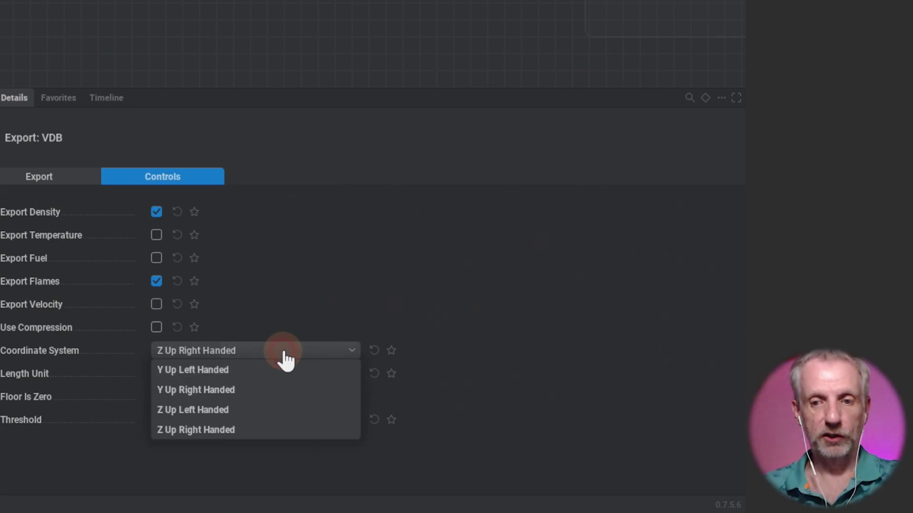
{"action": "left_click", "coordinate": [267, 393]}
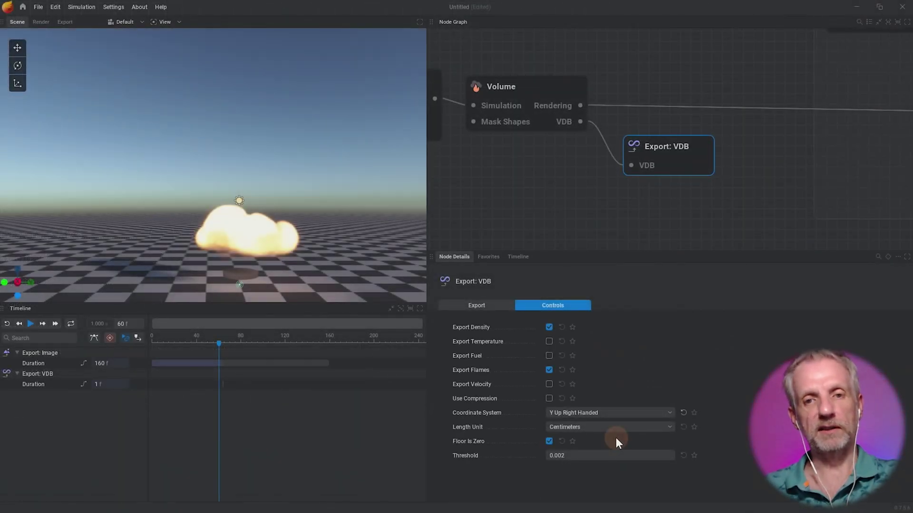
Step: Switch to Firefox, open JangaFX's FREE VDB EXAMPLES page and scroll to the download cards
{"action": "key", "text": "alt+Tab"}
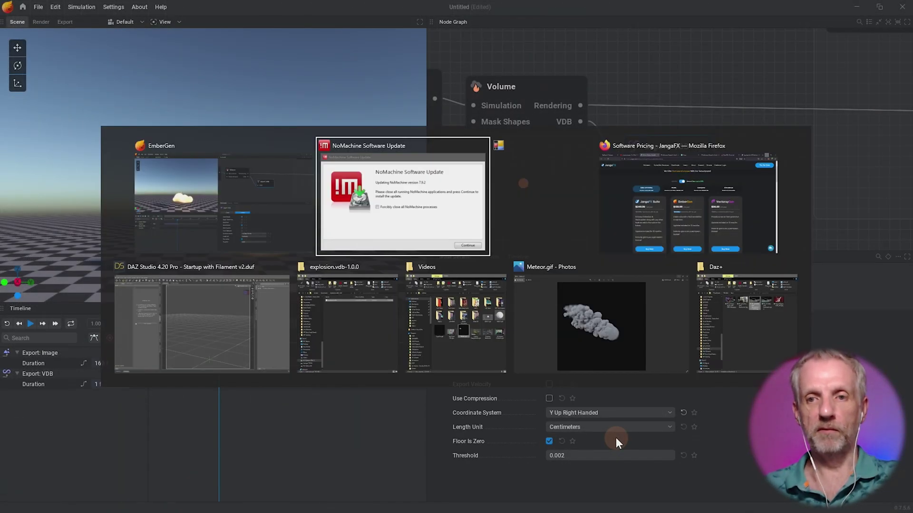
{"action": "key", "text": "alt+Tab"}
{"action": "mouse_move", "coordinate": [387, 24]}
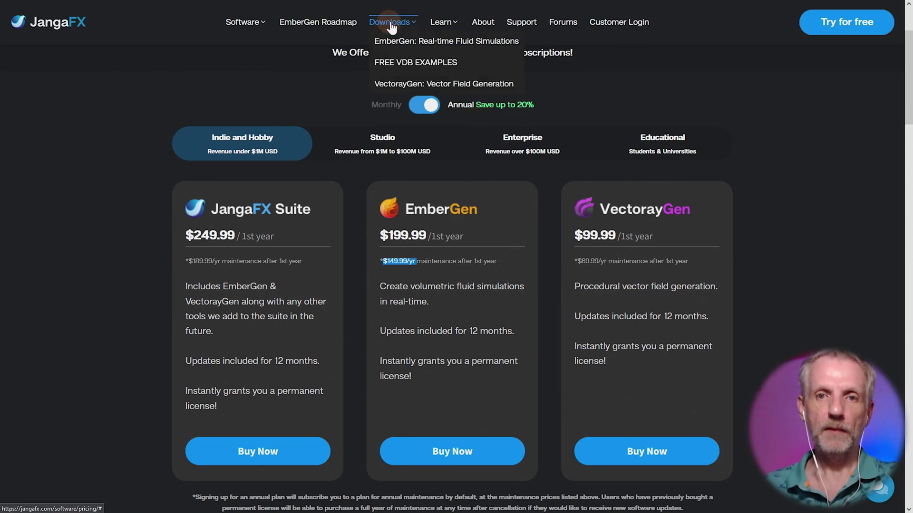
{"action": "left_click", "coordinate": [415, 64]}
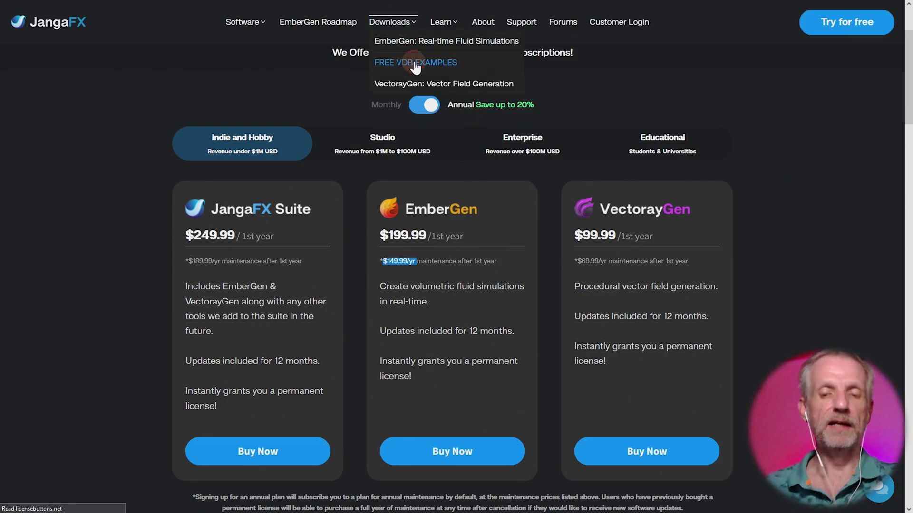
{"action": "scroll", "coordinate": [577, 389], "scroll_direction": "down", "scroll_amount": 3}
{"action": "scroll", "coordinate": [577, 389], "scroll_direction": "down", "scroll_amount": 2}
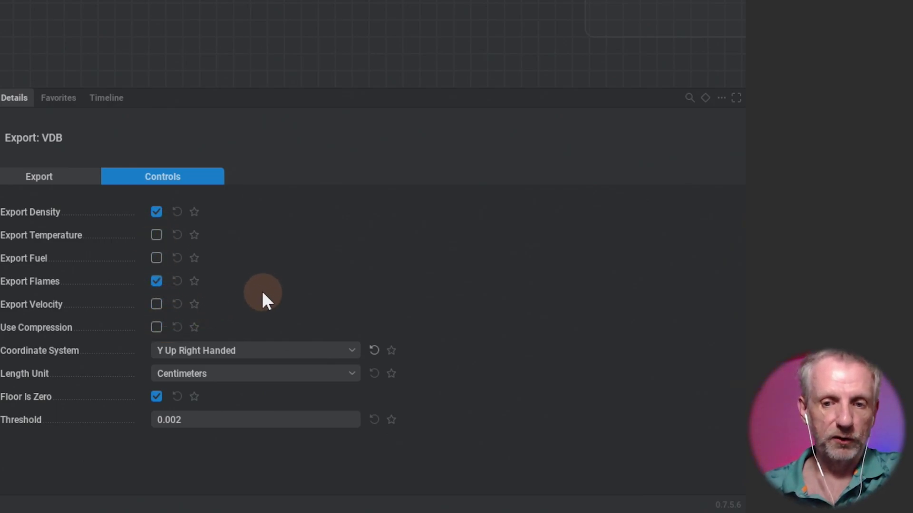
Step: Enable Export Temperature, Fuel and Velocity, then run Export Now for the single frame
{"action": "left_click", "coordinate": [157, 235]}
{"action": "left_click", "coordinate": [158, 259]}
{"action": "left_click", "coordinate": [157, 305]}
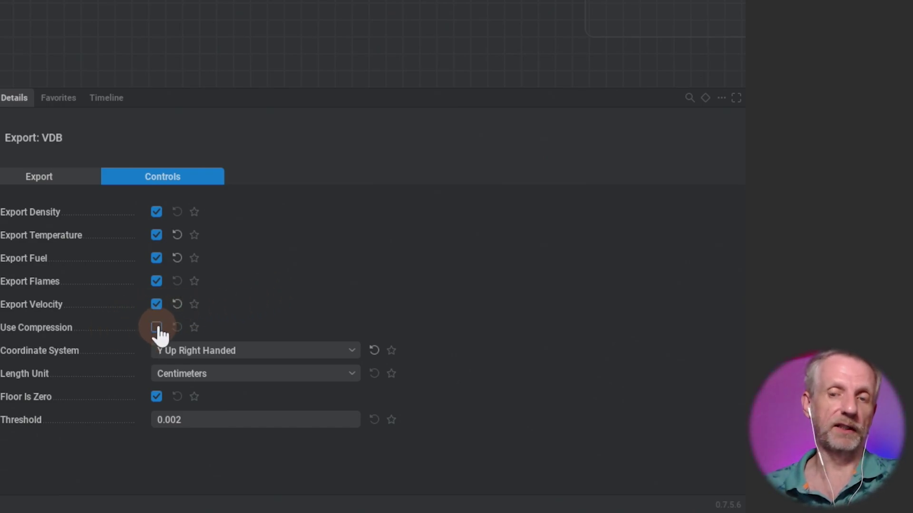
{"action": "left_click", "coordinate": [60, 178]}
{"action": "left_click", "coordinate": [243, 235]}
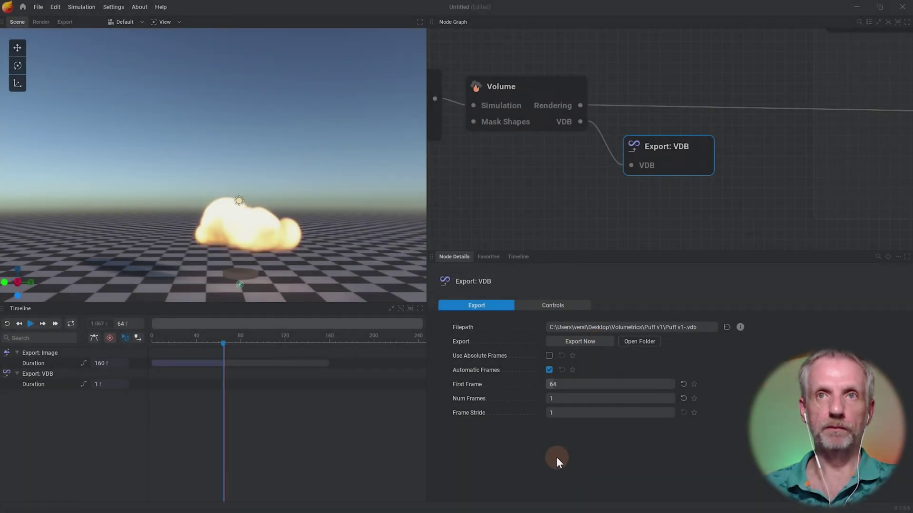
Step: Switch to DAZ Studio and add a Cube via Create > New Primitive
{"action": "key", "text": "alt+Tab"}
{"action": "key", "text": "Tab"}
{"action": "key", "text": "Tab"}
{"action": "key", "text": "Tab"}
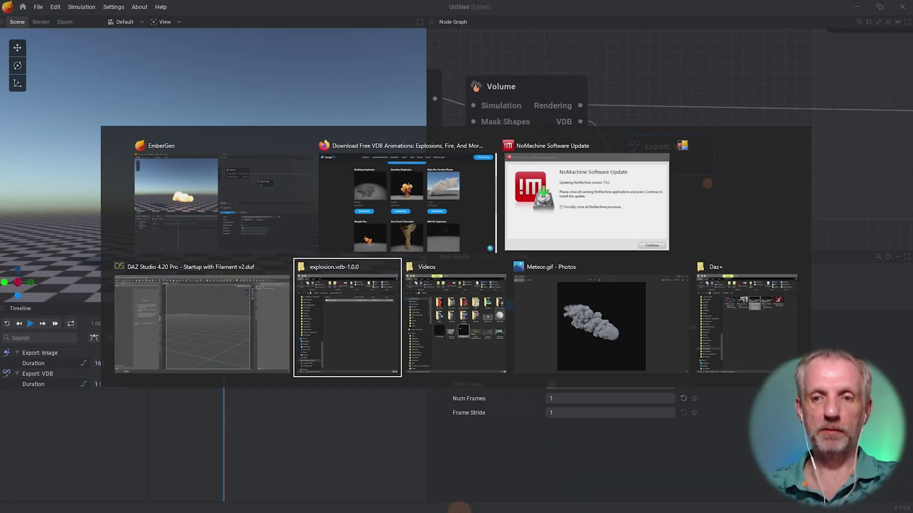
{"action": "left_click", "coordinate": [214, 337]}
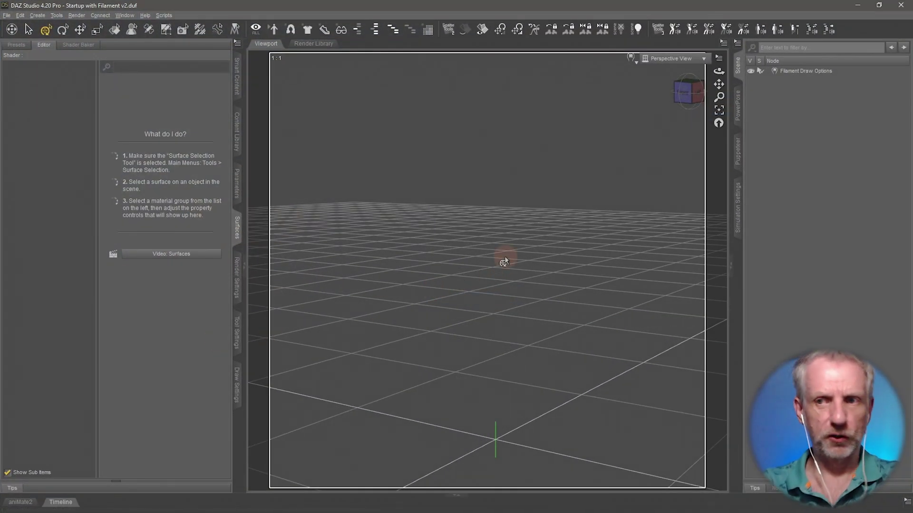
{"action": "left_click", "coordinate": [39, 17]}
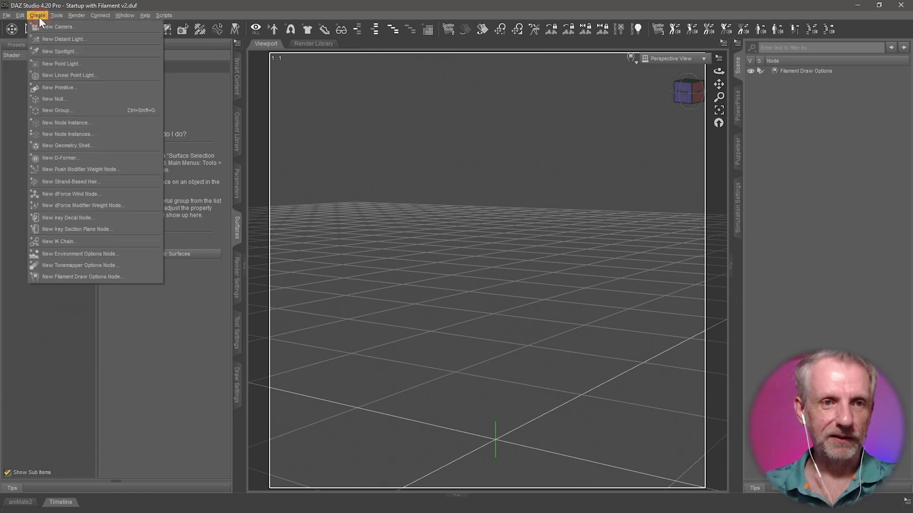
{"action": "left_click", "coordinate": [140, 119]}
{"action": "left_click", "coordinate": [330, 130]}
{"action": "left_click", "coordinate": [343, 190]}
{"action": "mouse_move", "coordinate": [506, 340]}
{"action": "left_mouse_down", "text": "alt"}
{"action": "mouse_move", "coordinate": [514, 337]}
{"action": "mouse_move", "coordinate": [509, 346]}
{"action": "left_mouse_up", "text": "alt"}
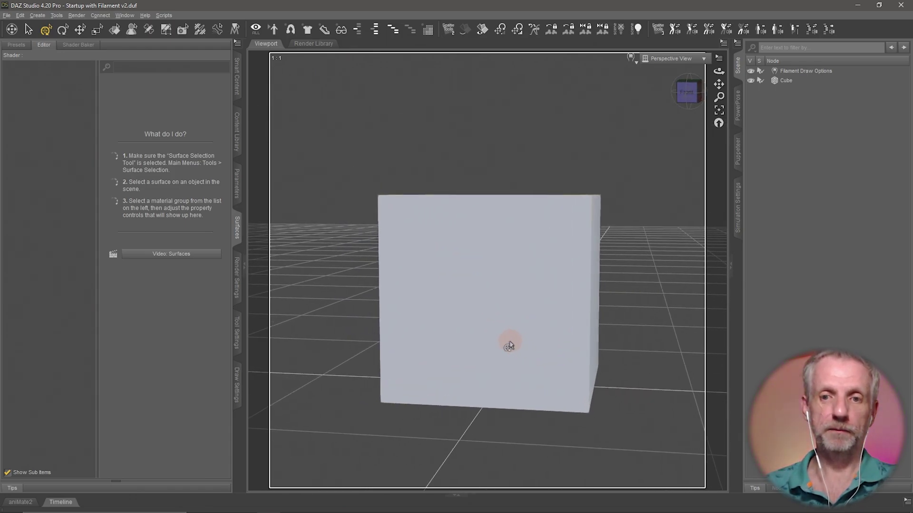
Step: With the Geometry Editor, rename the cube's Default surface to Volume, then return to the Universal tool
{"action": "left_click", "coordinate": [173, 33]}
{"action": "left_click", "coordinate": [237, 335]}
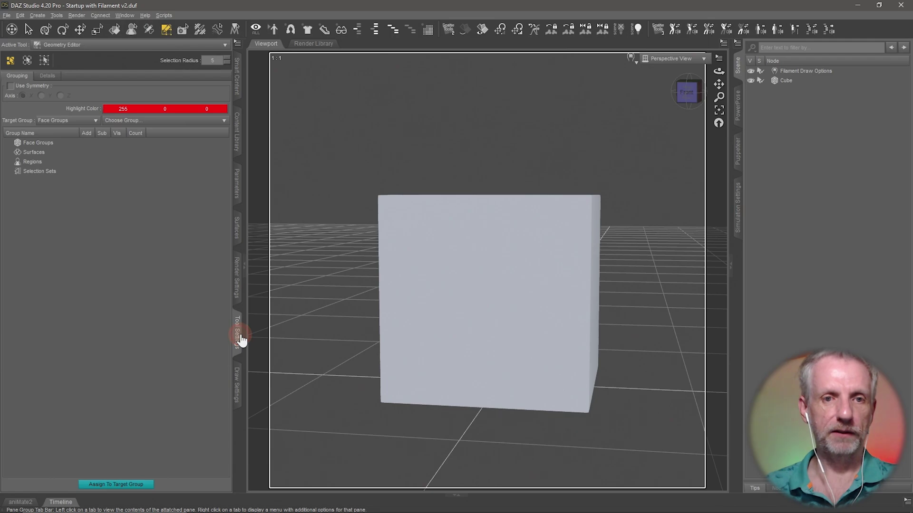
{"action": "left_click", "coordinate": [451, 256]}
{"action": "left_click", "coordinate": [788, 80]}
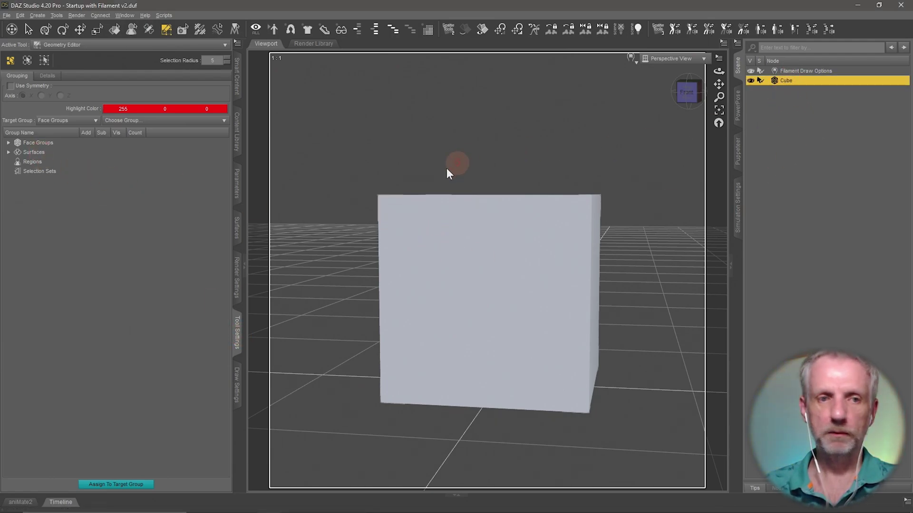
{"action": "double_click", "coordinate": [27, 152]}
{"action": "left_click", "coordinate": [52, 162]}
{"action": "type", "text": "Volume"}
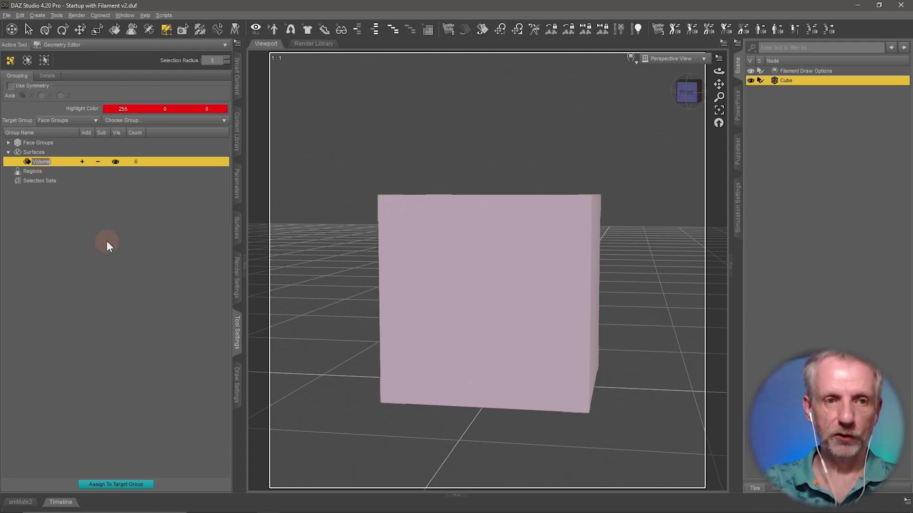
{"action": "key", "text": "Return"}
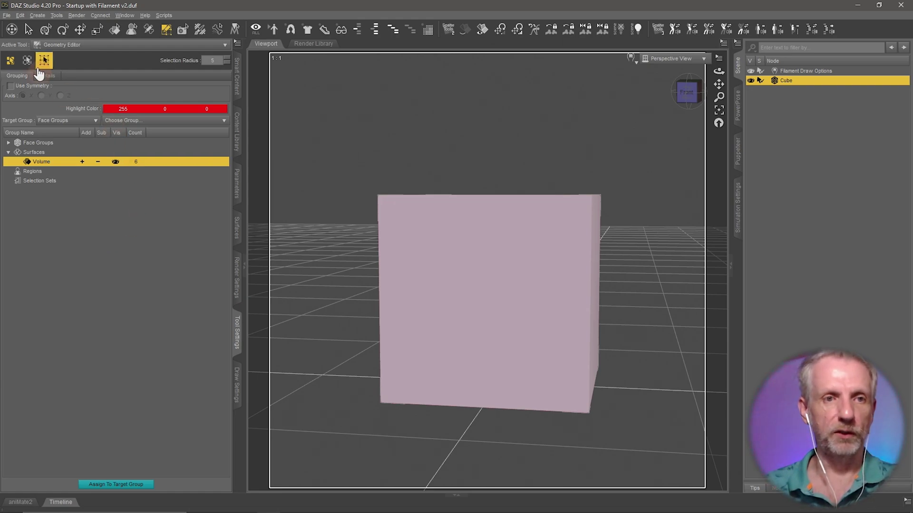
{"action": "left_click", "coordinate": [45, 30]}
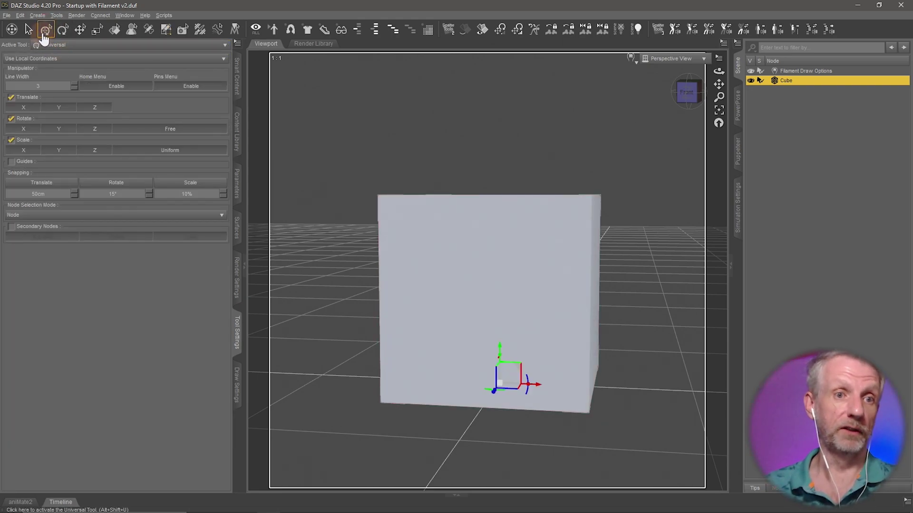
Step: Apply the Iray Effect shader 'Simple OpenVDB MDL Volume' to the cube's Volume surface
{"action": "left_click", "coordinate": [240, 229]}
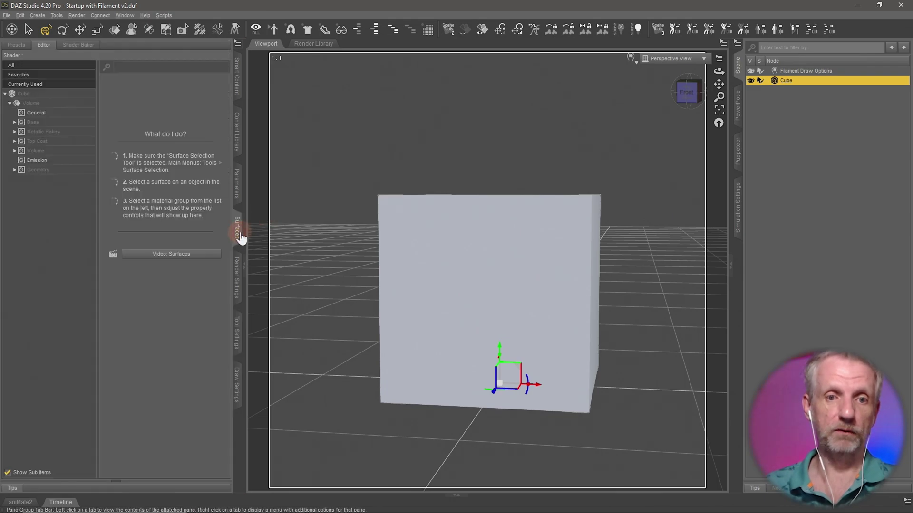
{"action": "left_click", "coordinate": [57, 104]}
{"action": "left_click", "coordinate": [17, 45]}
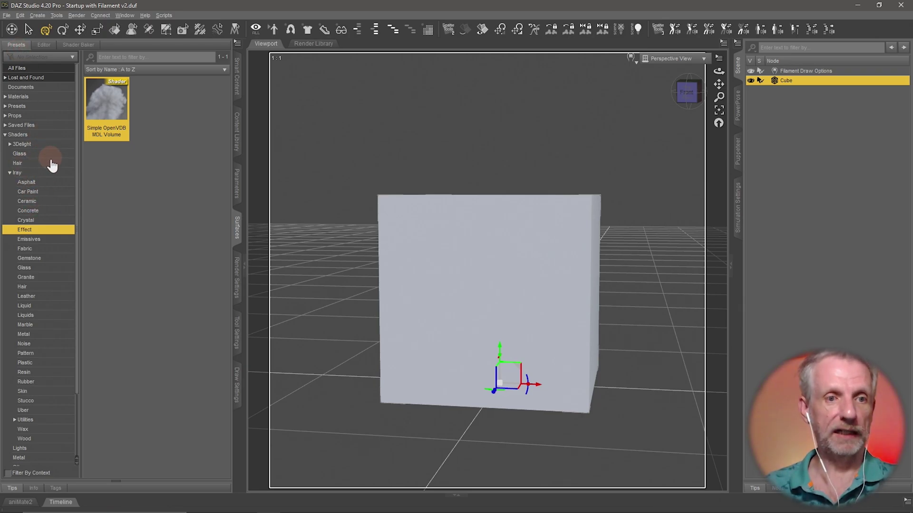
{"action": "double_click", "coordinate": [113, 106]}
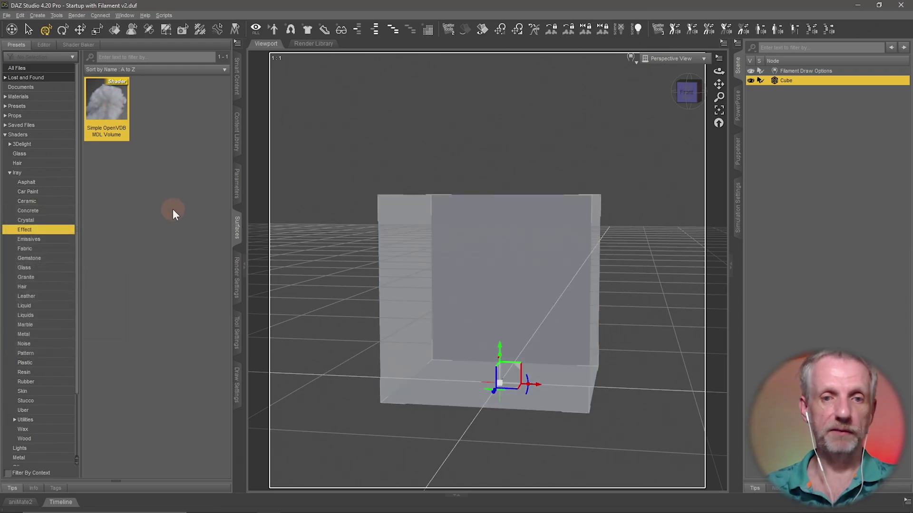
{"action": "left_click_drag", "start_coordinate": [412, 330], "coordinate": [376, 297]}
Step: Set the Volume File to Desktop > Volumetrics > Puff v1 > Puff v1-_0000.vdb
{"action": "left_click", "coordinate": [46, 45]}
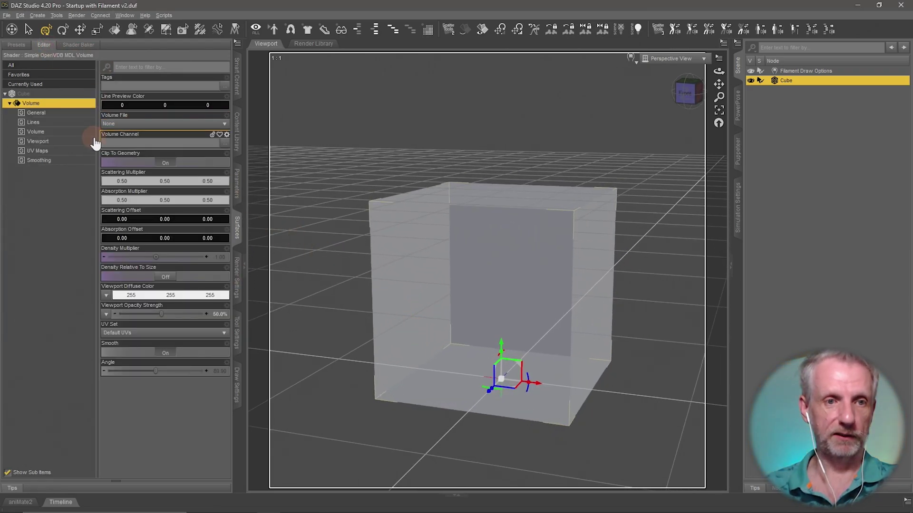
{"action": "left_click", "coordinate": [72, 133]}
{"action": "left_click", "coordinate": [177, 84]}
{"action": "left_click", "coordinate": [174, 93]}
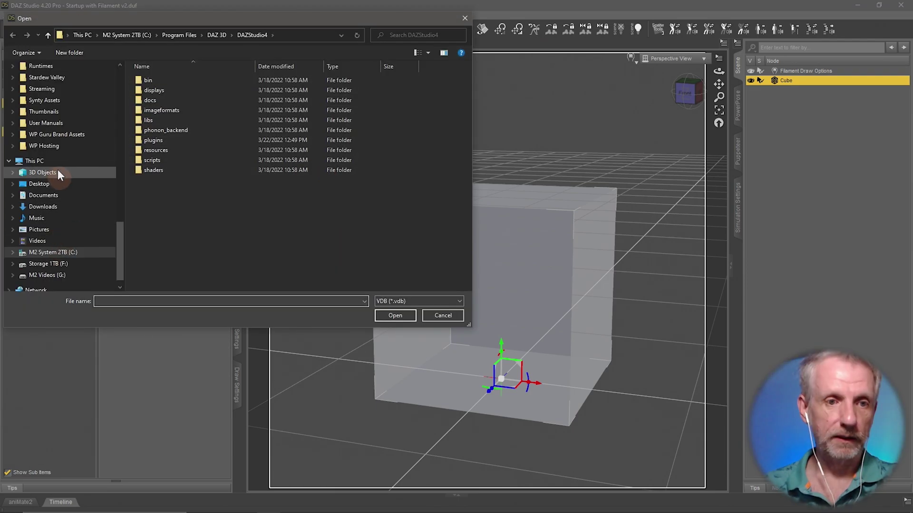
{"action": "left_click", "coordinate": [53, 180]}
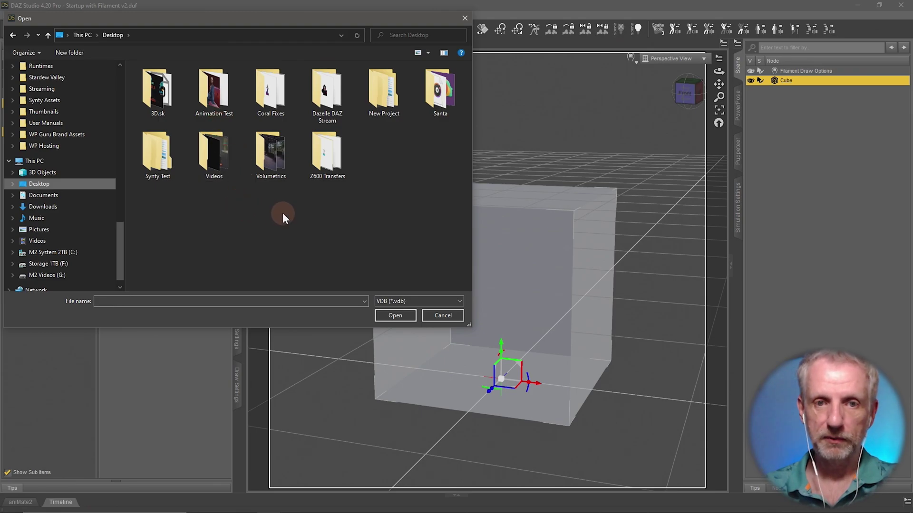
{"action": "double_click", "coordinate": [269, 159]}
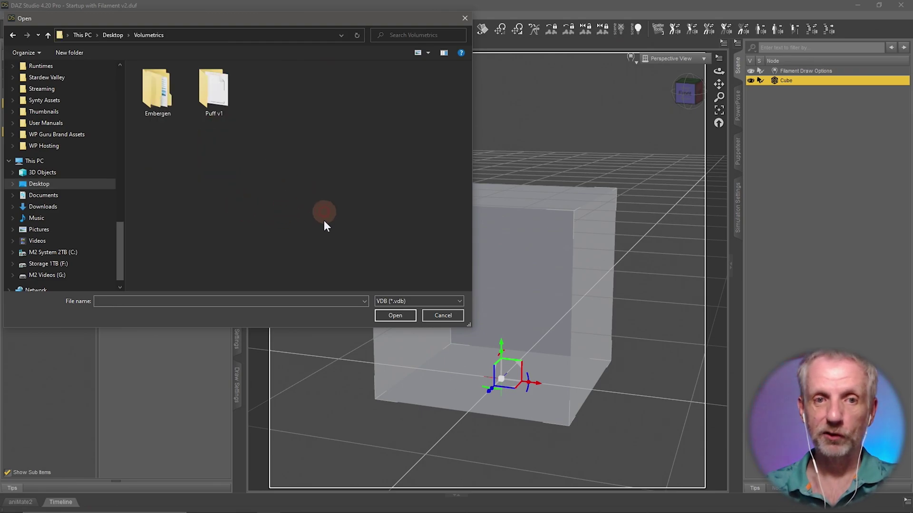
{"action": "double_click", "coordinate": [208, 84]}
{"action": "left_click", "coordinate": [172, 81]}
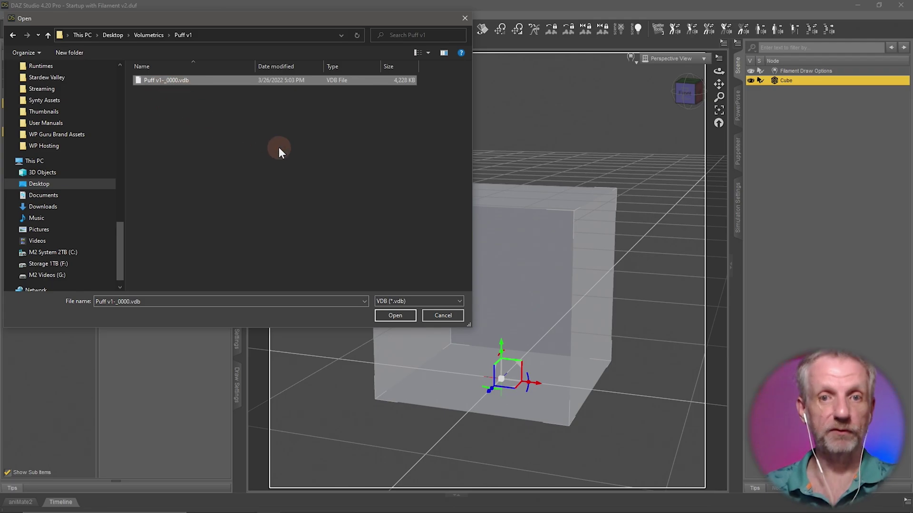
{"action": "left_click", "coordinate": [400, 316]}
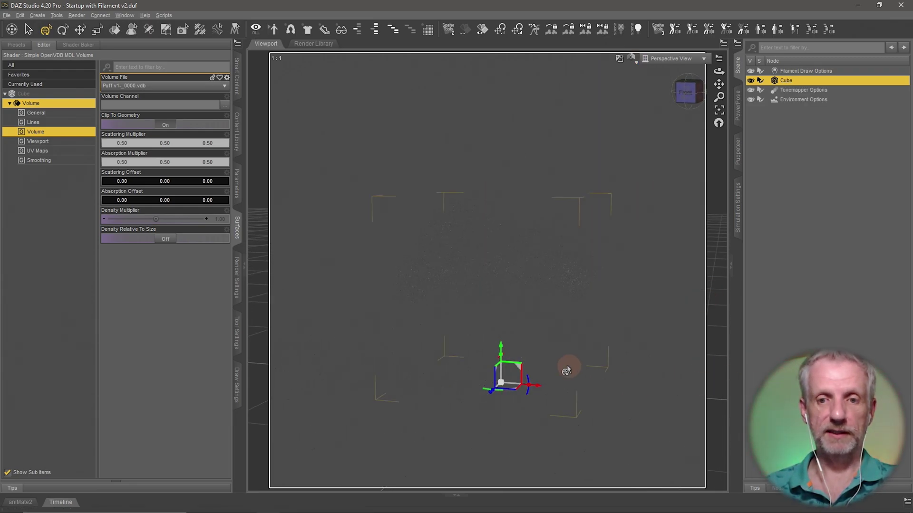
Step: Set Density Multiplier to 100 and Clip To Geometry to Off, checking the cloud in the Iray preview
{"action": "left_click", "coordinate": [219, 218]}
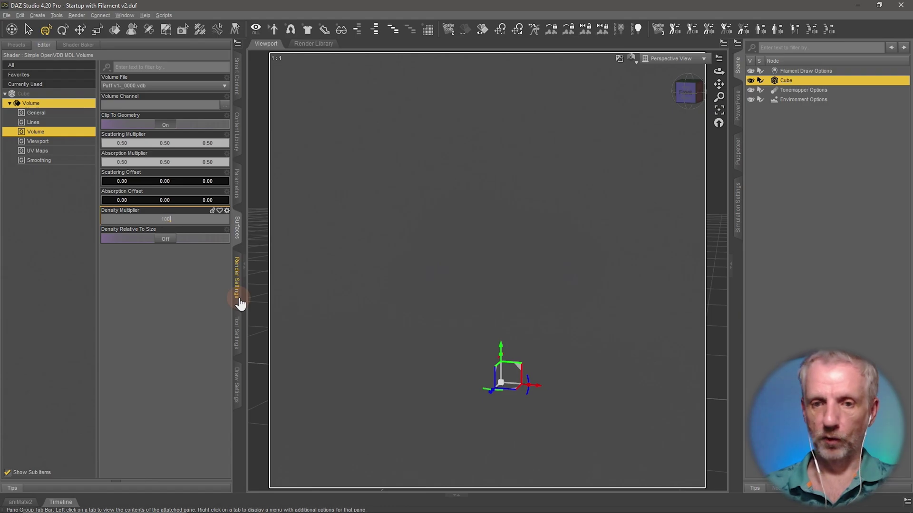
{"action": "key", "text": "Return"}
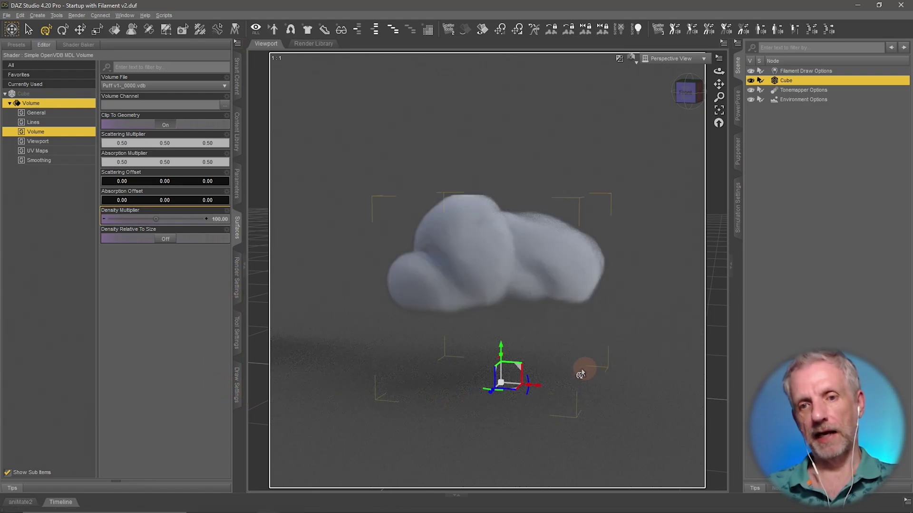
{"action": "left_click", "coordinate": [337, 242]}
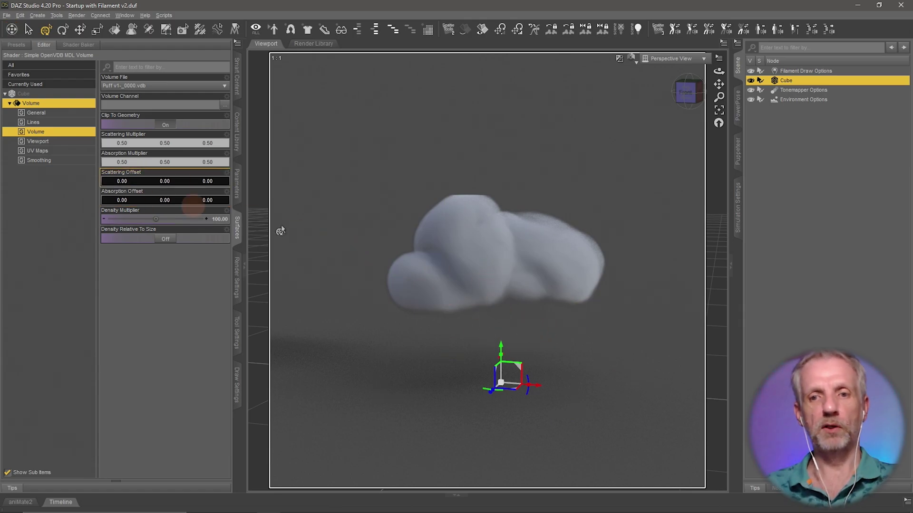
{"action": "left_click", "coordinate": [370, 259]}
{"action": "left_click_drag", "start_coordinate": [369, 259], "coordinate": [426, 276]}
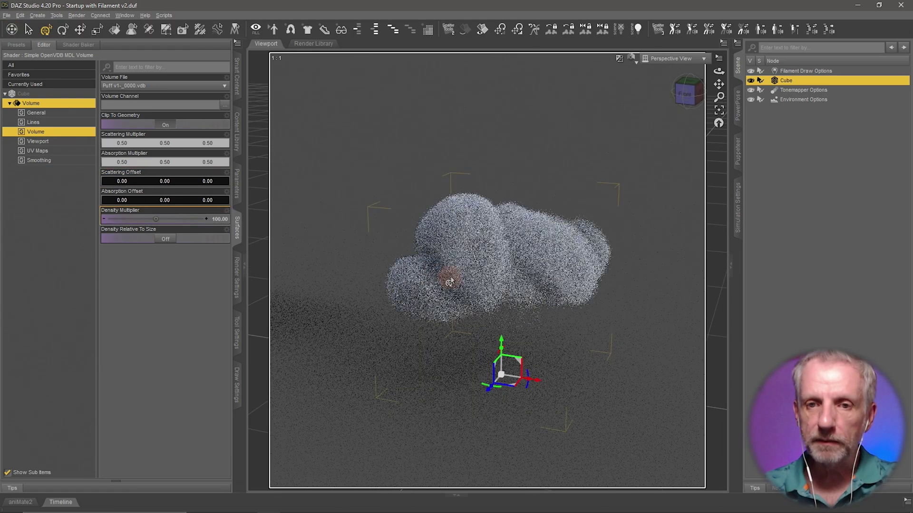
{"action": "left_click", "coordinate": [458, 275]}
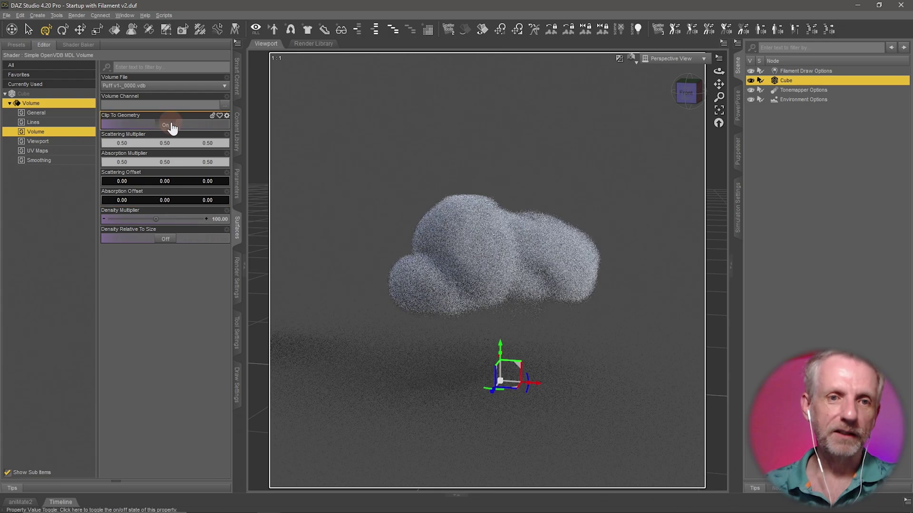
{"action": "left_click", "coordinate": [172, 126]}
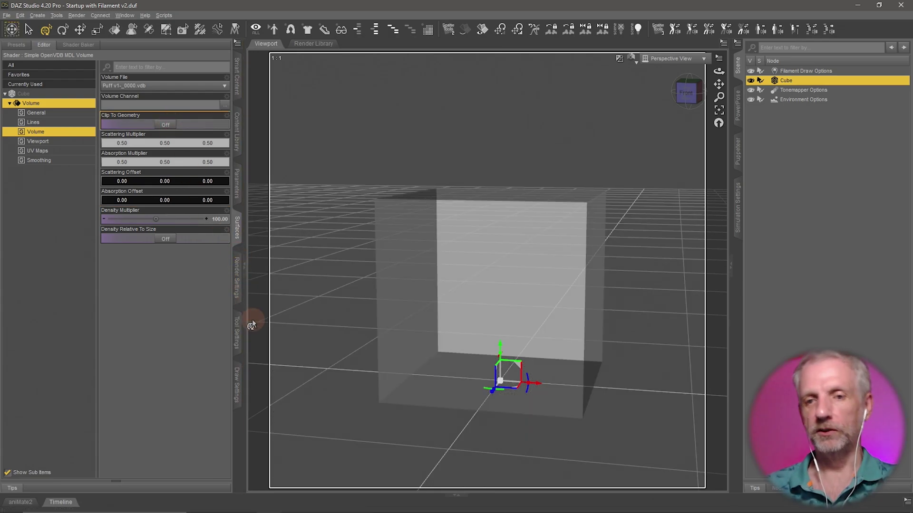
{"action": "left_click", "coordinate": [286, 371]}
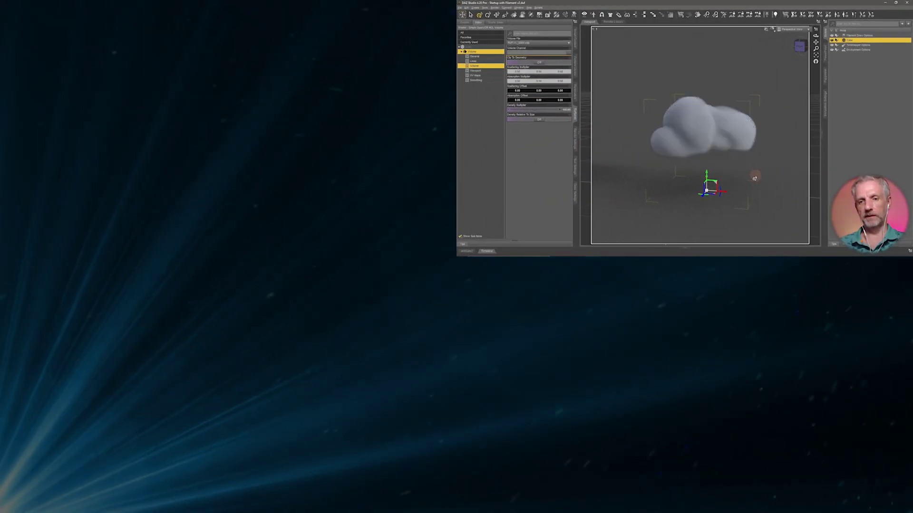
{"action": "left_click", "coordinate": [703, 356]}
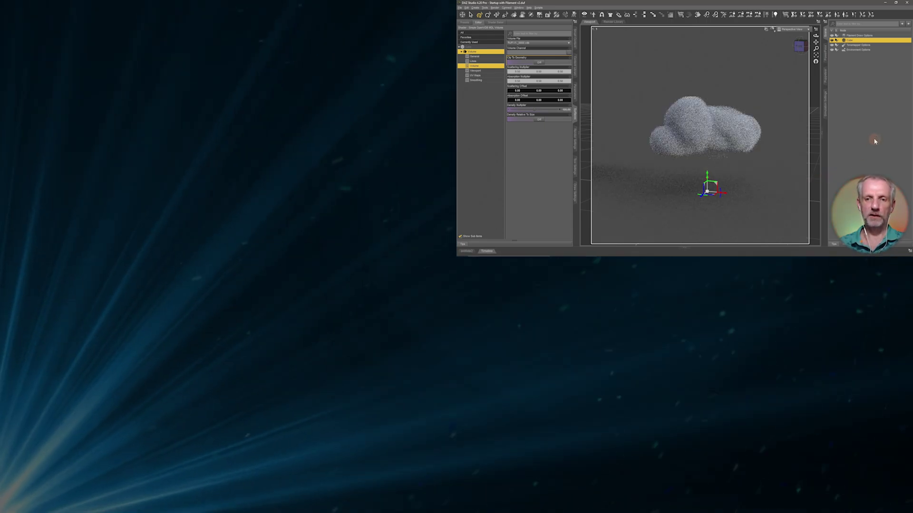